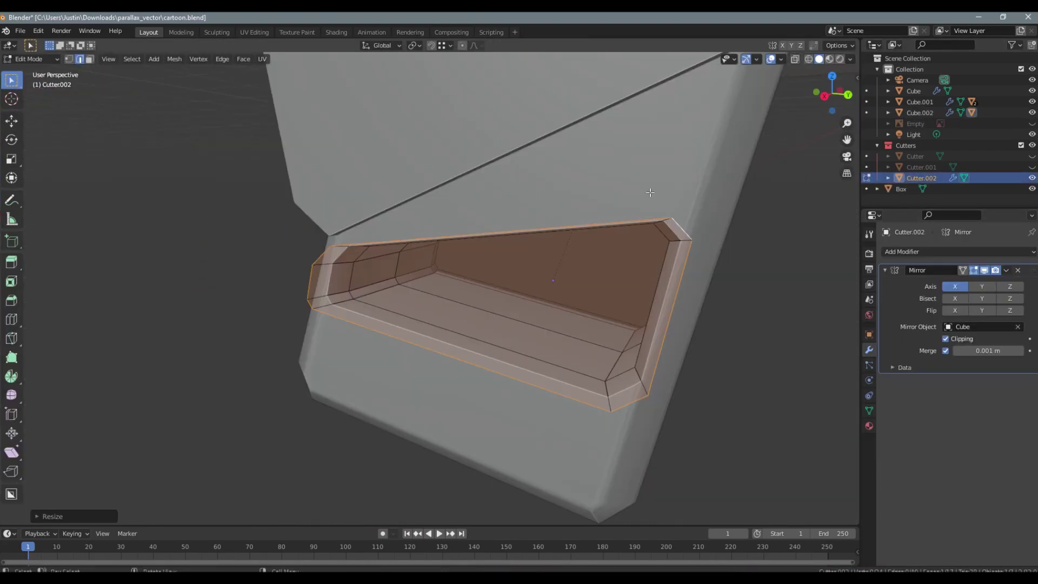
Save the current Blender file with Ctrl+S.
key("ctrl+s")
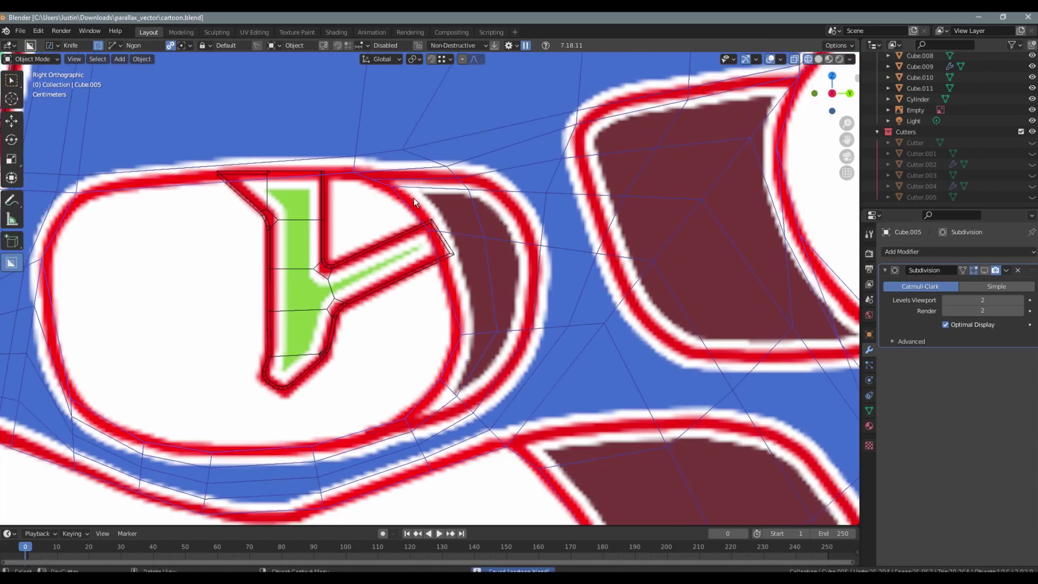
Open the BoxCutter helper settings to cut Cube.005's trigger-guard opening.
left_click(57, 46)
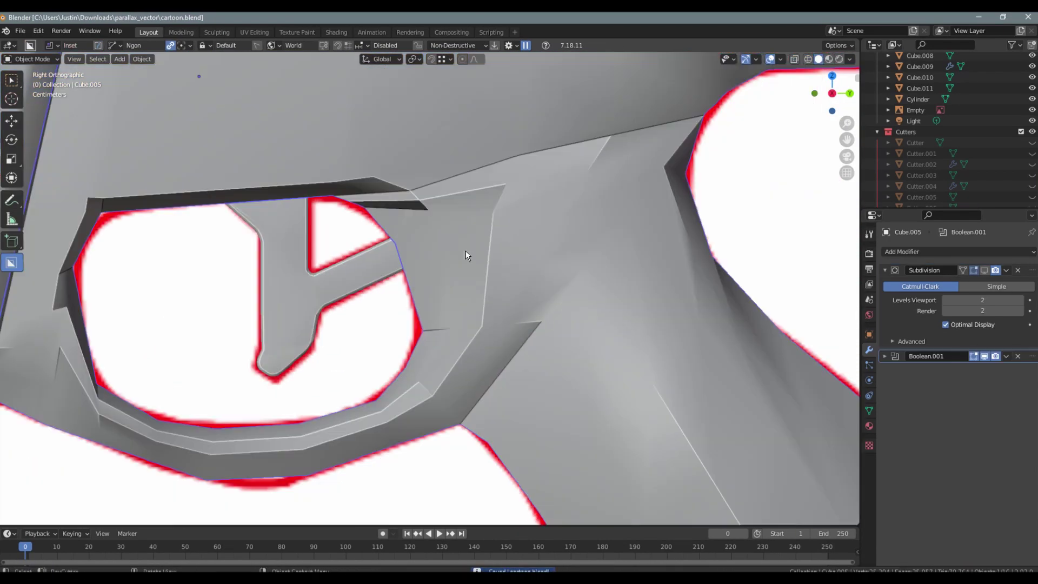
Grab the selected Cube.005 grip vertex to move it.
key("g")
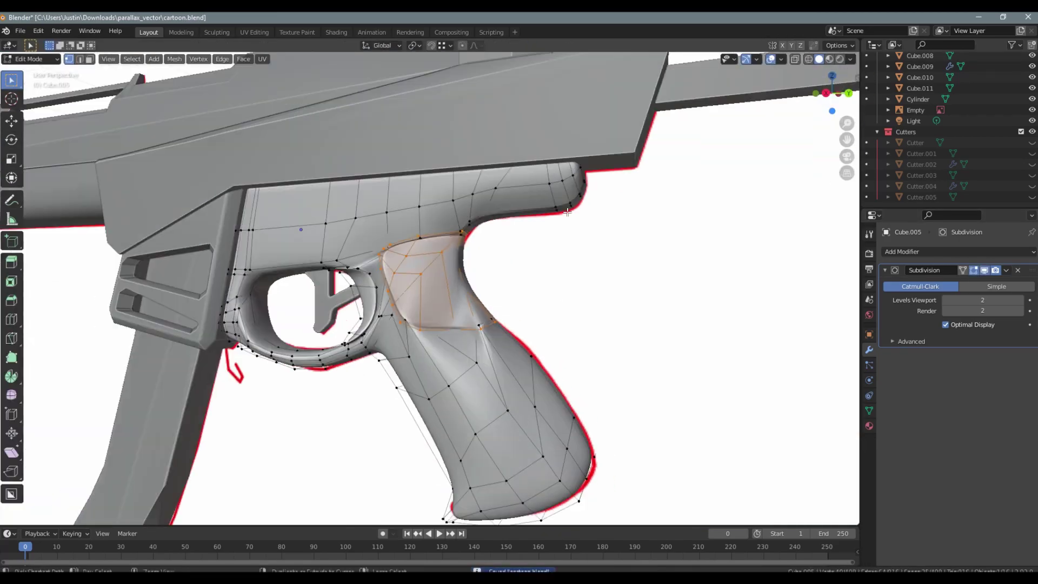
View the grip in Right Ortho and zoom in on it.
key("KP_3")
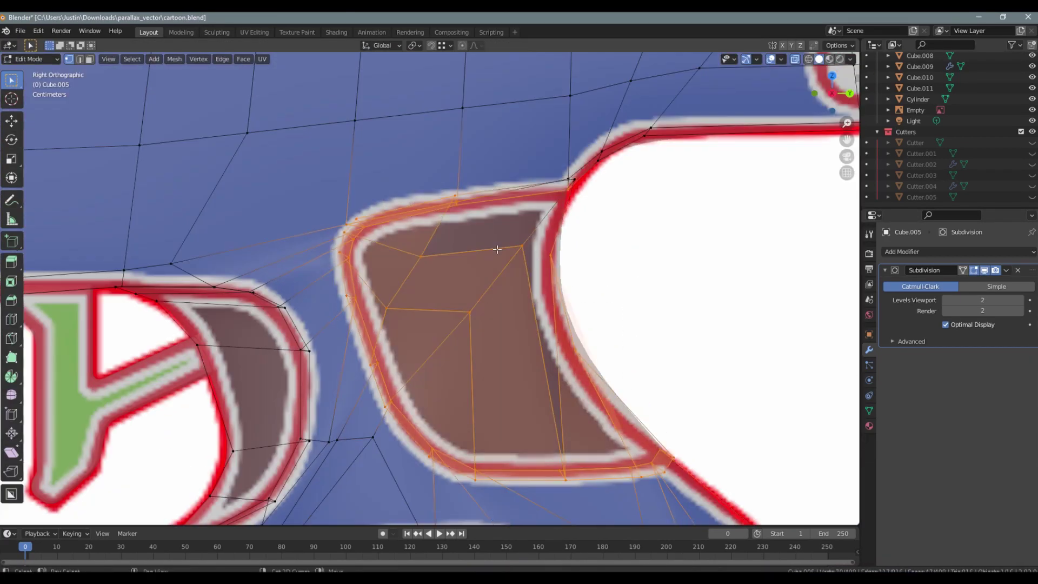
scroll(490, 275, "up", 5)
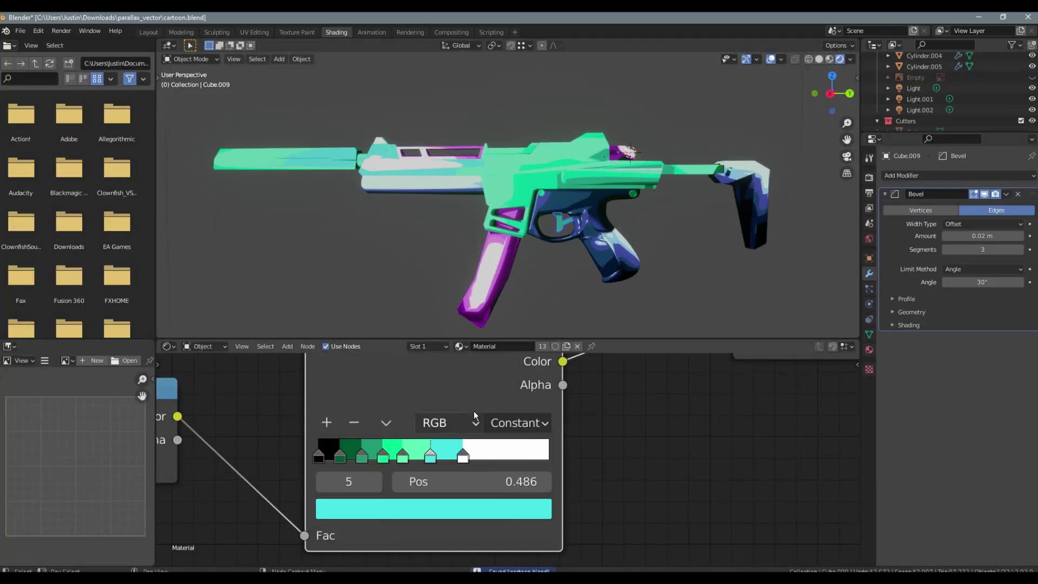
View the SMG straight from the right side in Right Ortho.
key("KP_3")
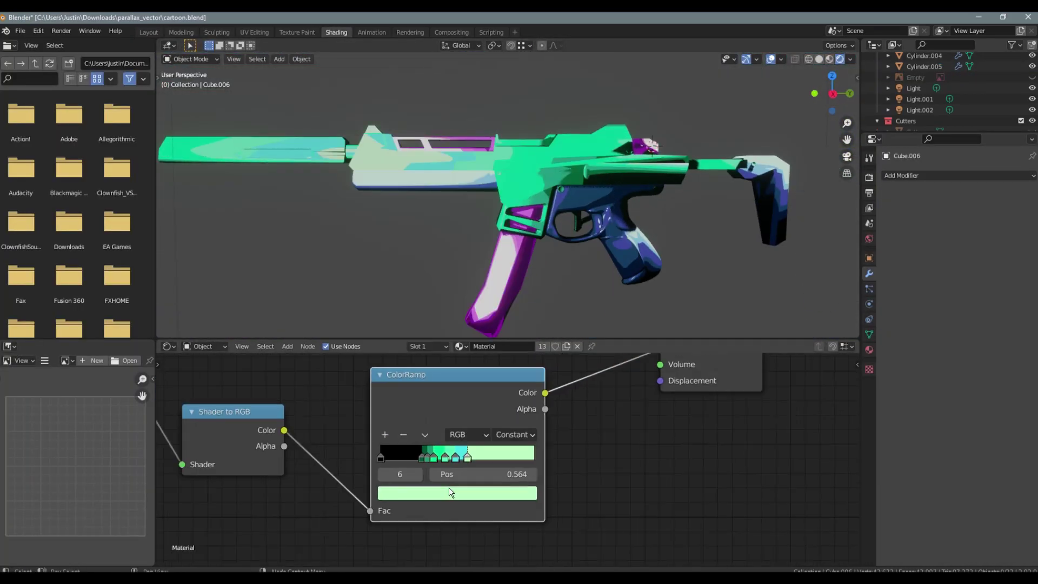